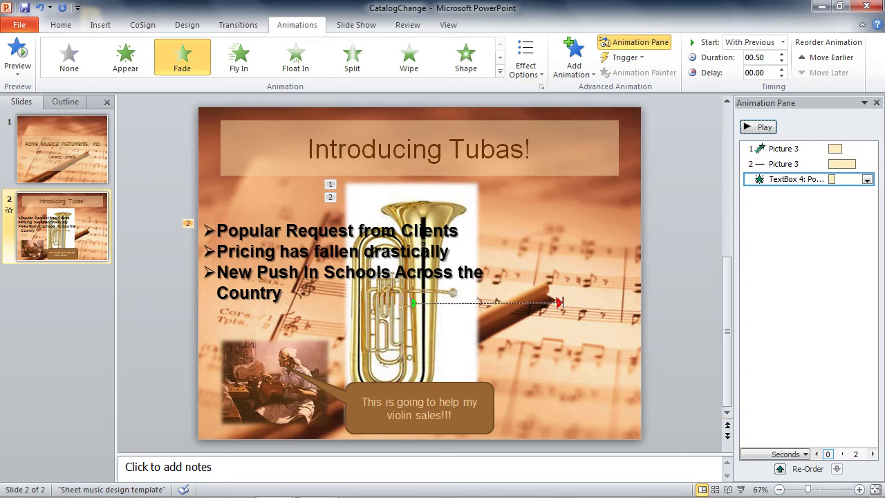
- Add a Center Revolve entrance effect to the violin maker picture and a Fade entrance effect to its speech callout
{"action": "left_click", "coordinate": [275, 382]}
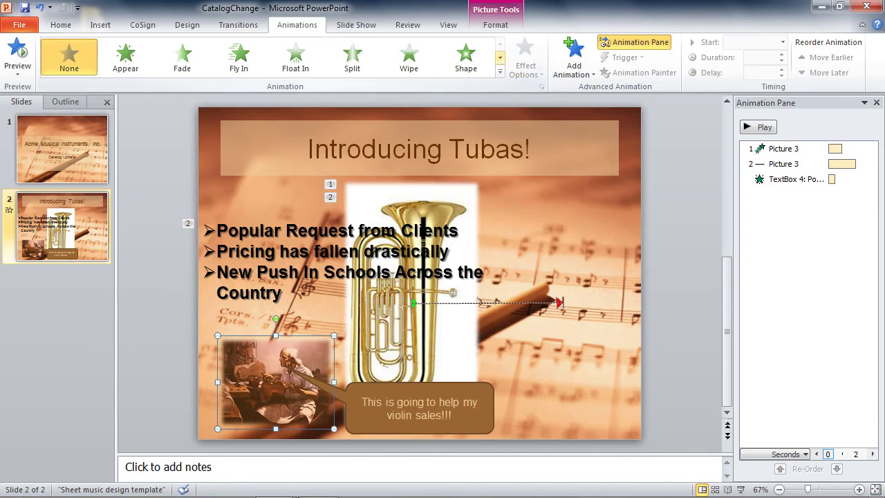
{"action": "left_click", "coordinate": [574, 58]}
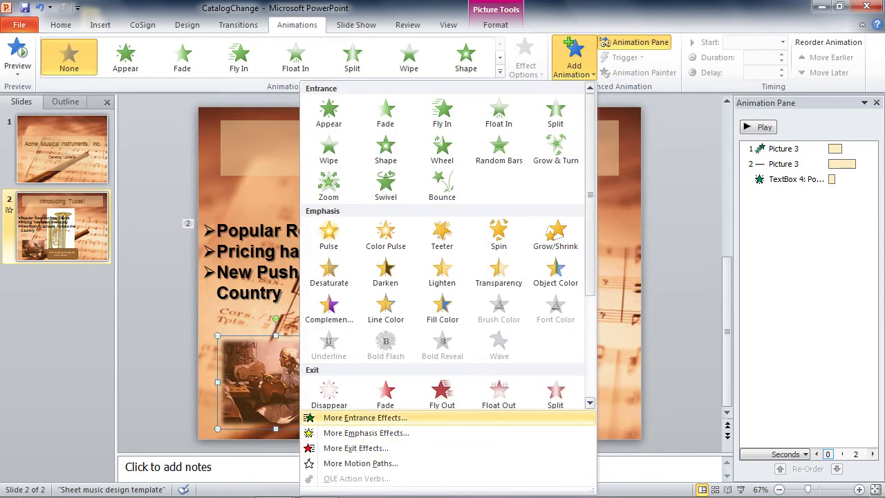
{"action": "left_click", "coordinate": [356, 417]}
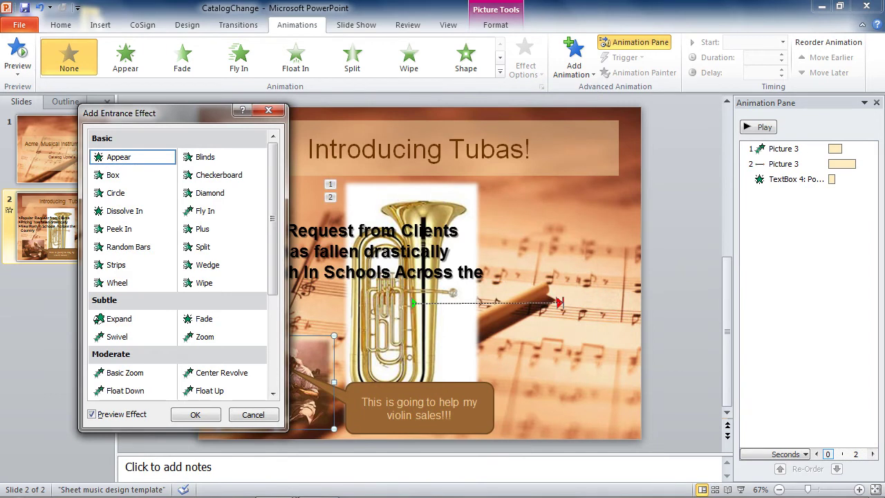
{"action": "scroll", "coordinate": [178, 263], "scroll_direction": "down", "scroll_amount": 2}
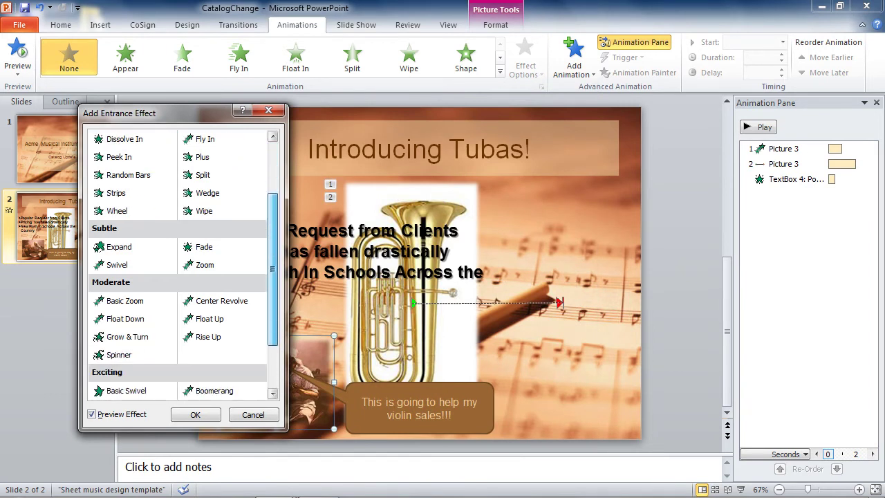
{"action": "left_click", "coordinate": [221, 301]}
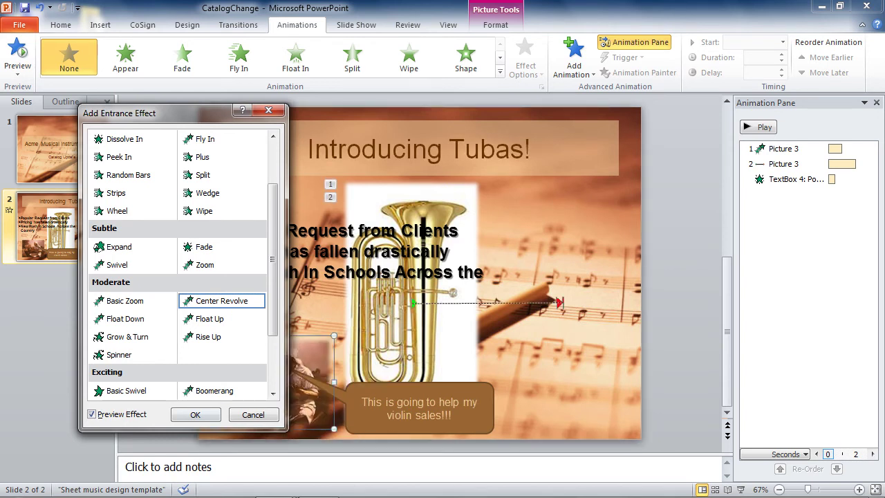
{"action": "key", "text": "Return"}
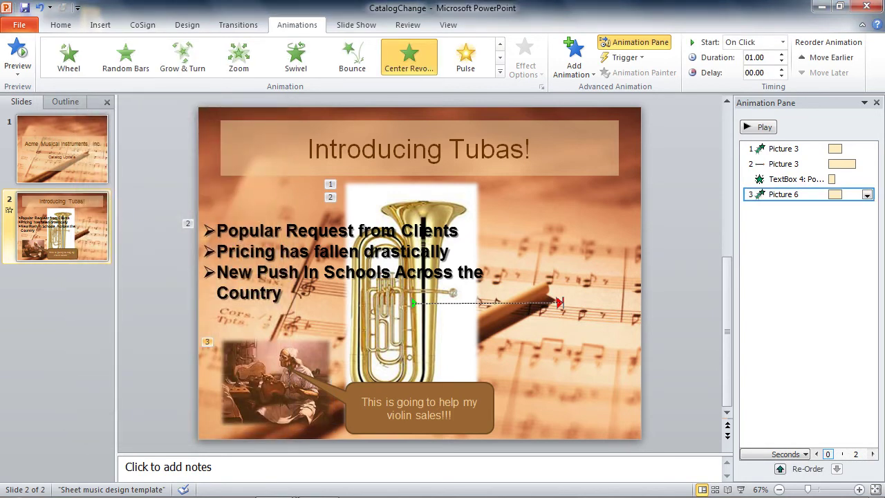
{"action": "left_click", "coordinate": [419, 391]}
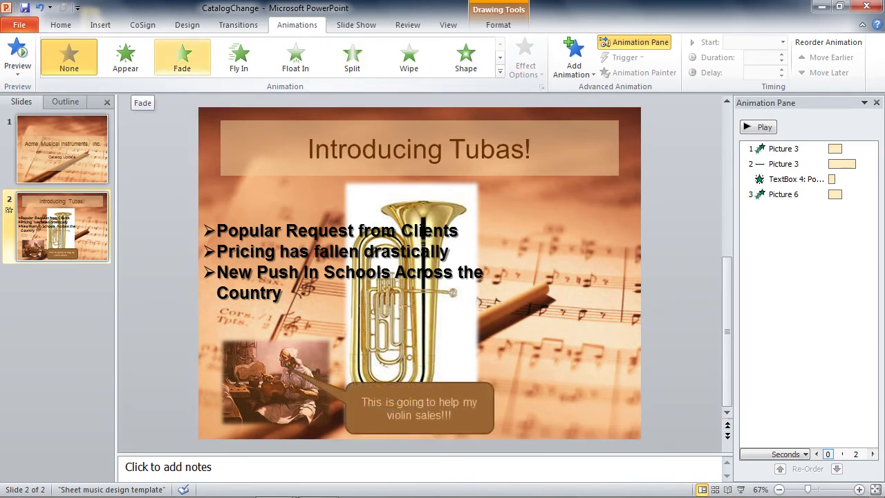
{"action": "left_click", "coordinate": [182, 55]}
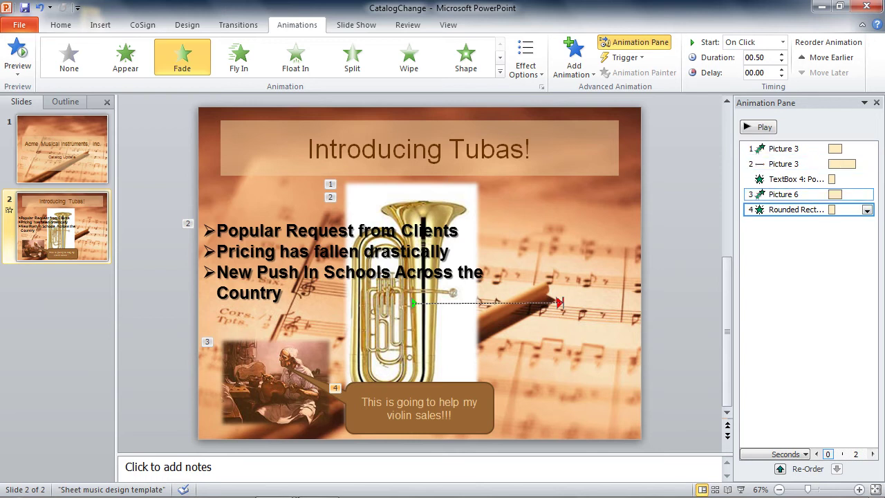
{"action": "left_click", "coordinate": [796, 194]}
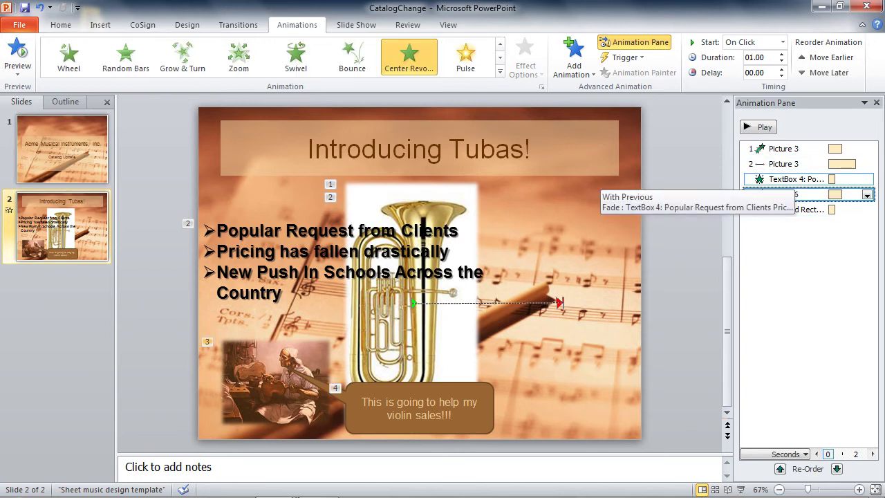
{"action": "left_click", "coordinate": [865, 195]}
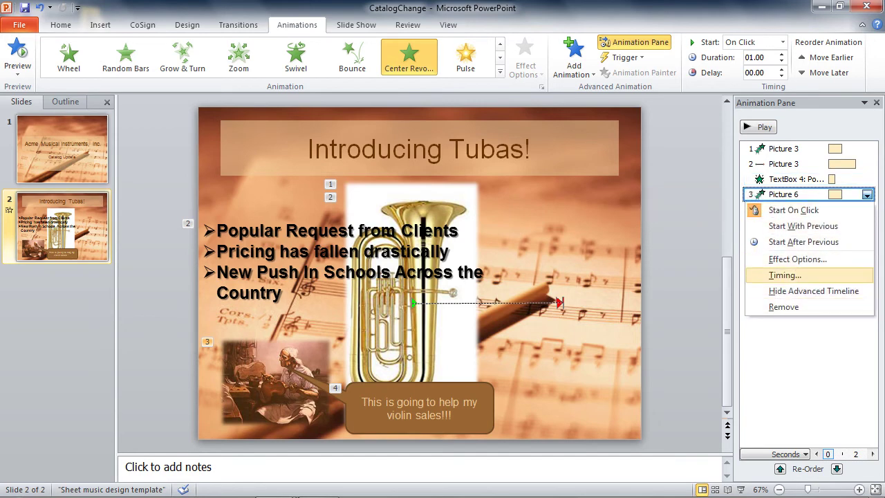
{"action": "left_click", "coordinate": [797, 259]}
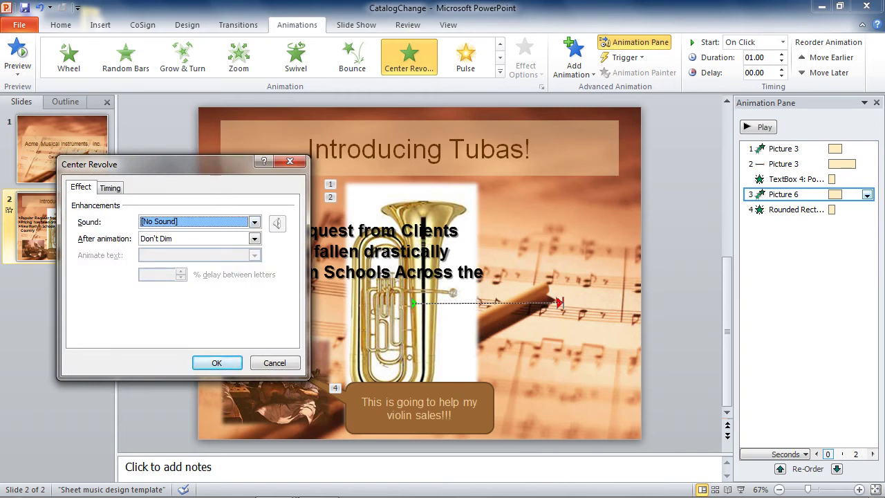
{"action": "left_click", "coordinate": [110, 187]}
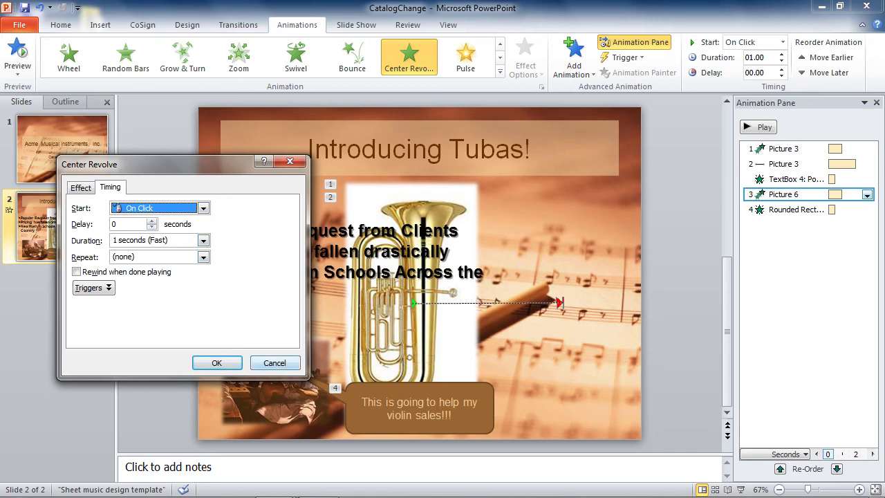
{"action": "left_click", "coordinate": [274, 362]}
- Set the bulleted text box's Fade animation to a 2-second delay and a duration of 1 seconds (Fast)
{"action": "left_click", "coordinate": [276, 252]}
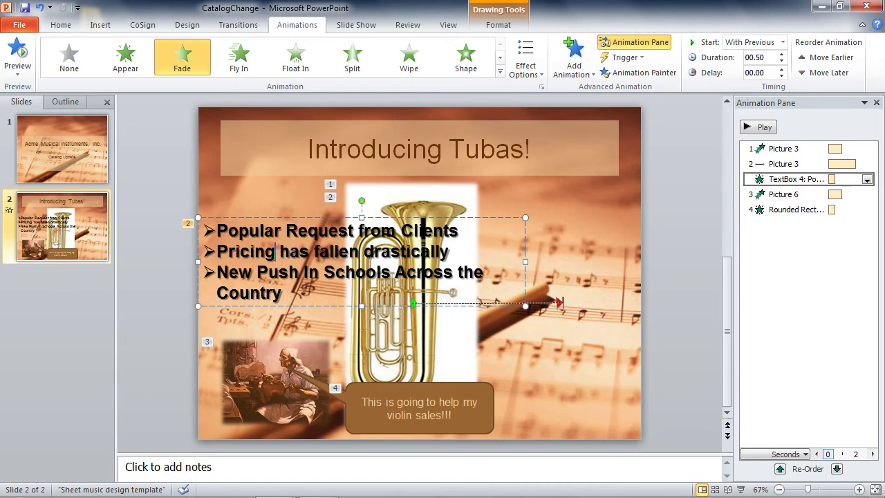
{"action": "left_click", "coordinate": [867, 179]}
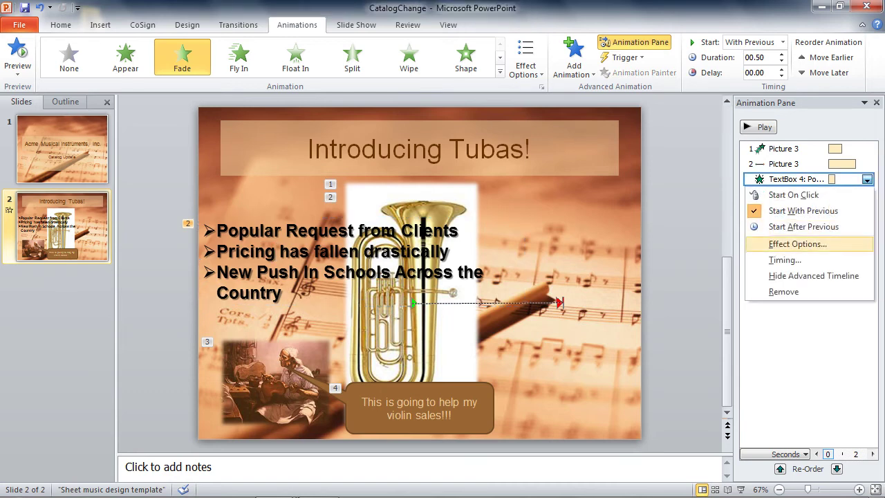
{"action": "left_click", "coordinate": [797, 244]}
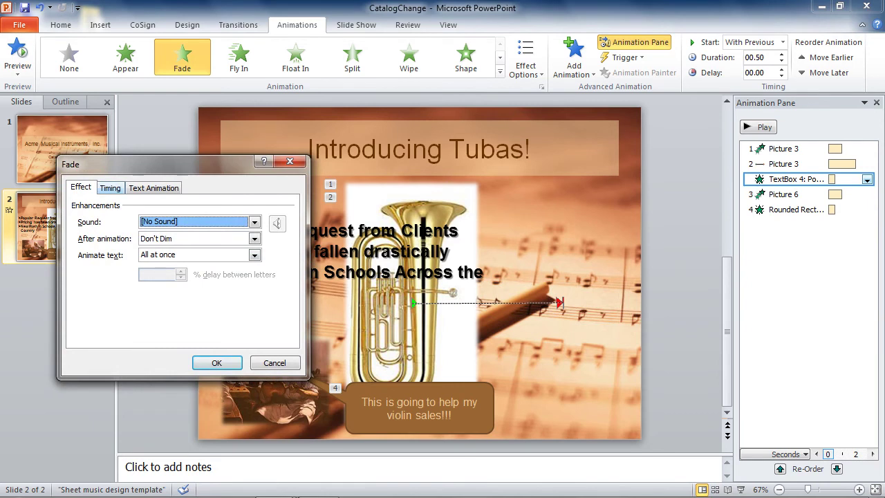
{"action": "left_click", "coordinate": [110, 187]}
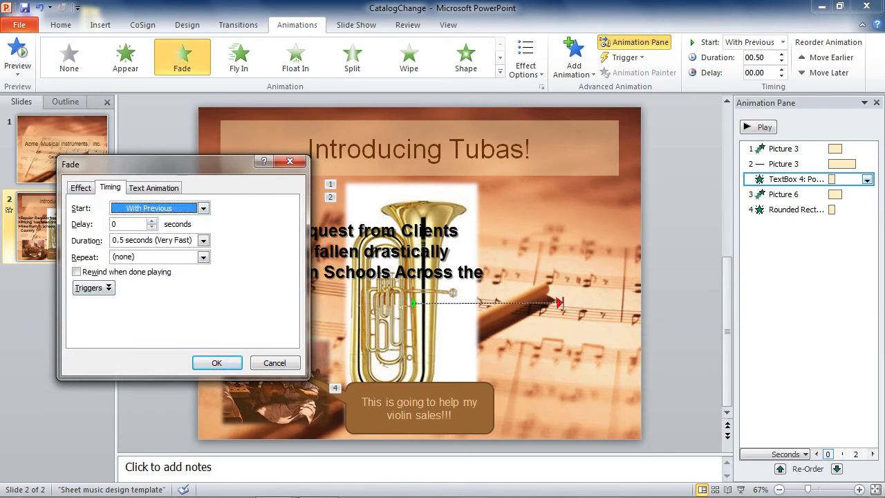
{"action": "key", "text": "Tab"}
{"action": "type", "text": "2"}
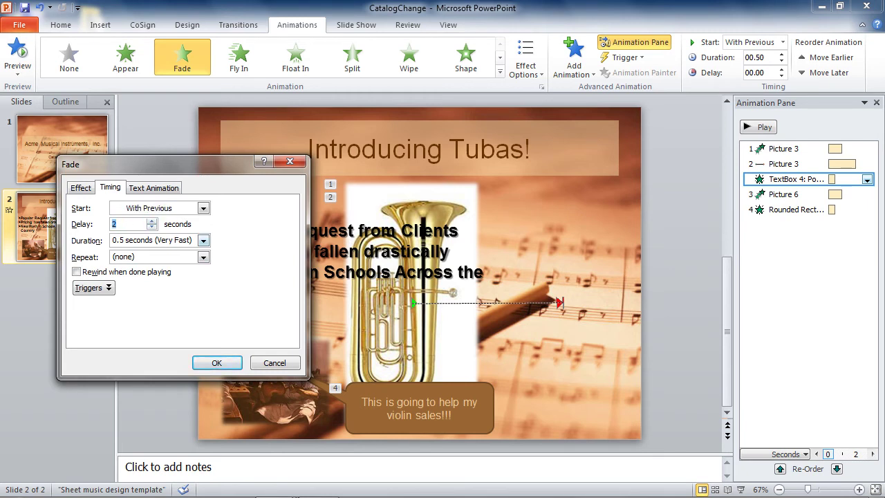
{"action": "left_click", "coordinate": [204, 240]}
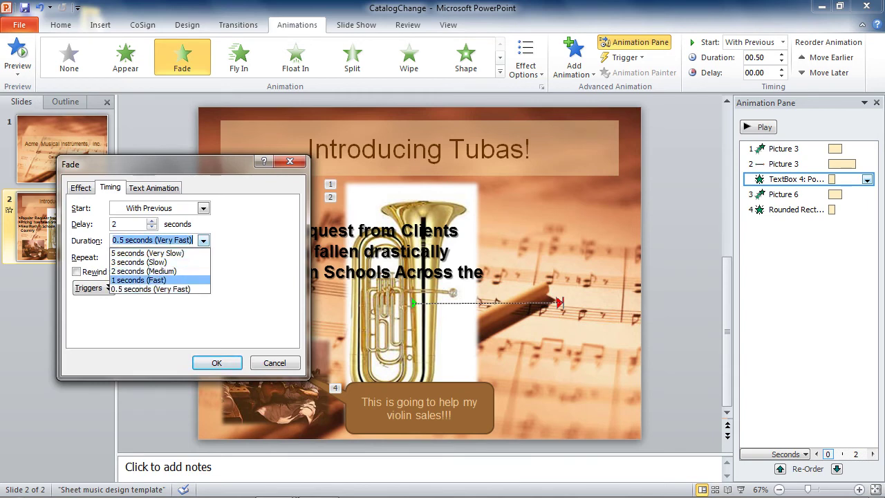
{"action": "key", "text": "Return"}
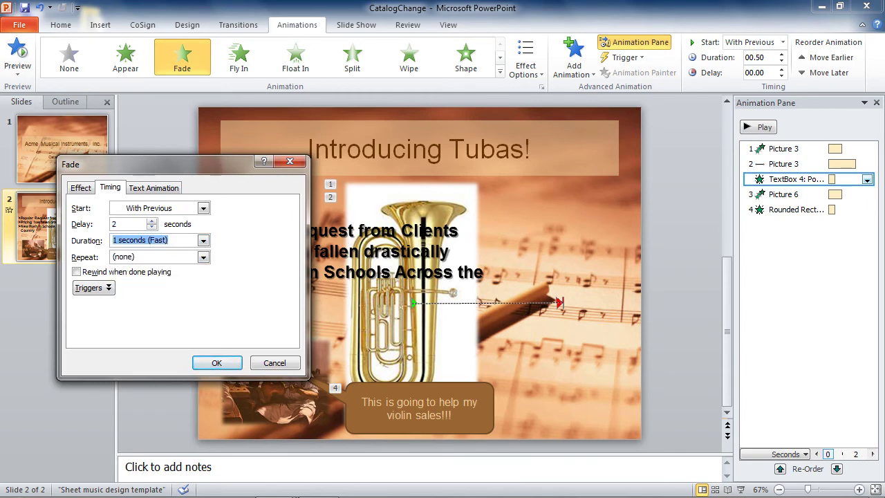
{"action": "key", "text": "Return"}
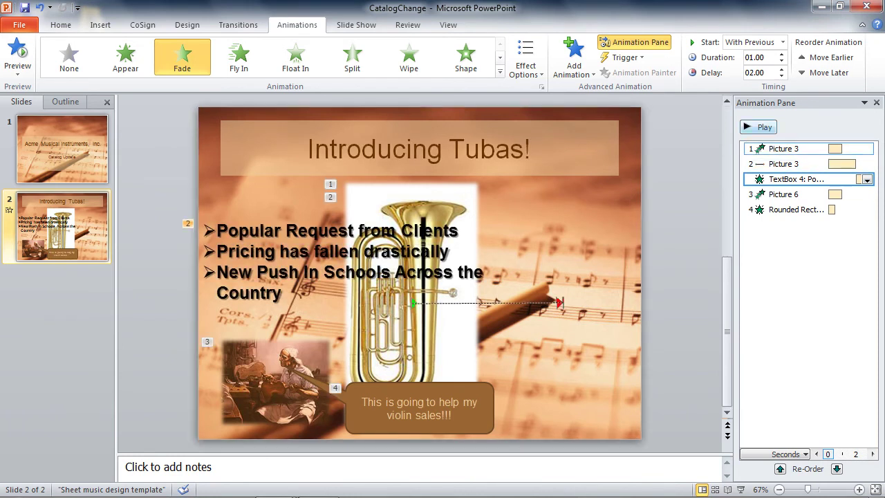
- Preview the Introducing Tubas! slide's animations, run the slide show from the current slide through every animation, and exit the show
{"action": "left_click", "coordinate": [758, 126]}
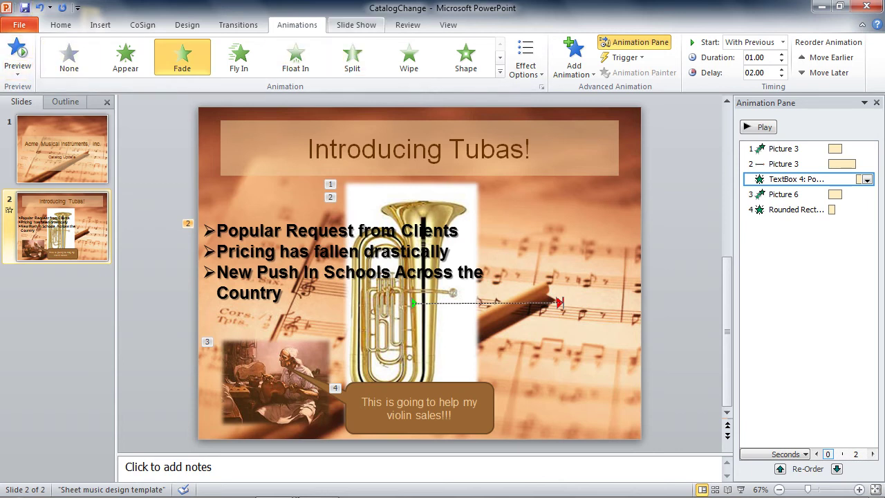
{"action": "left_click", "coordinate": [356, 25]}
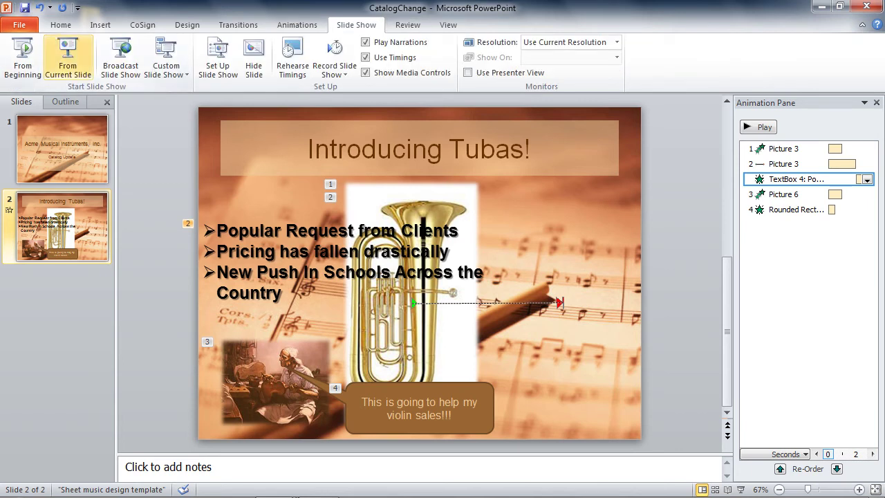
{"action": "left_click", "coordinate": [68, 64]}
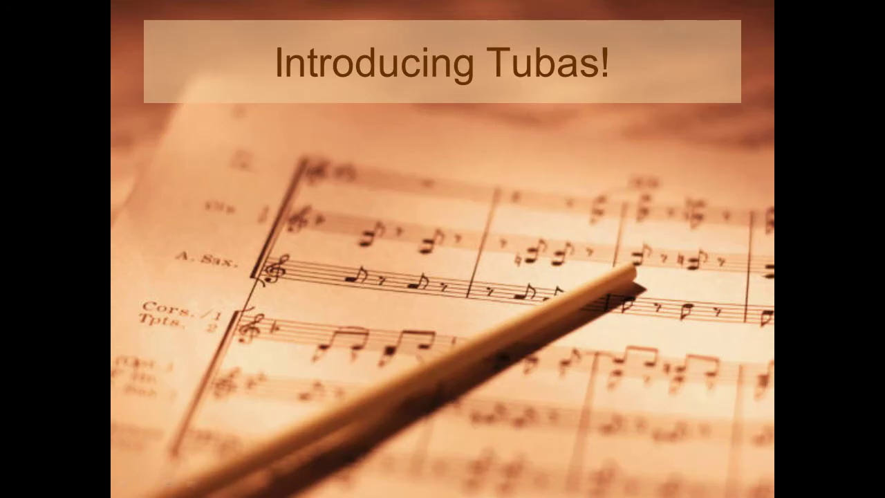
{"action": "key", "text": "Right"}
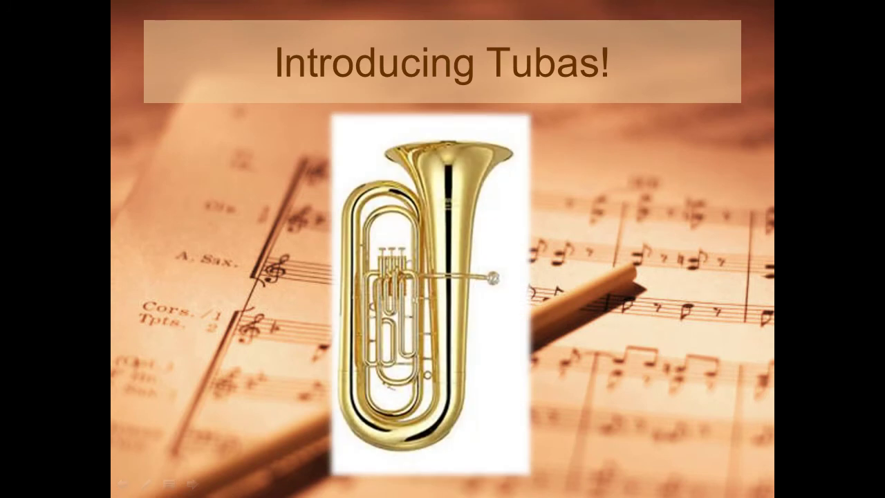
{"action": "key", "text": "Right"}
{"action": "key", "text": "space"}
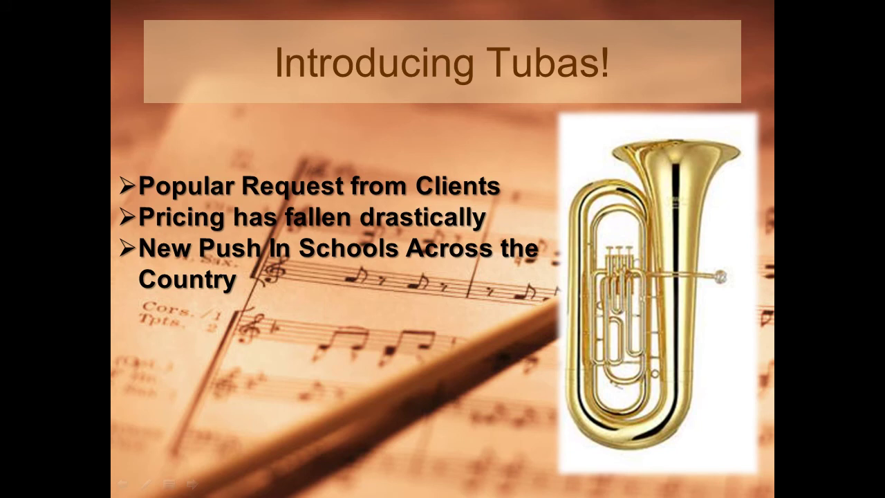
{"action": "key", "text": "space"}
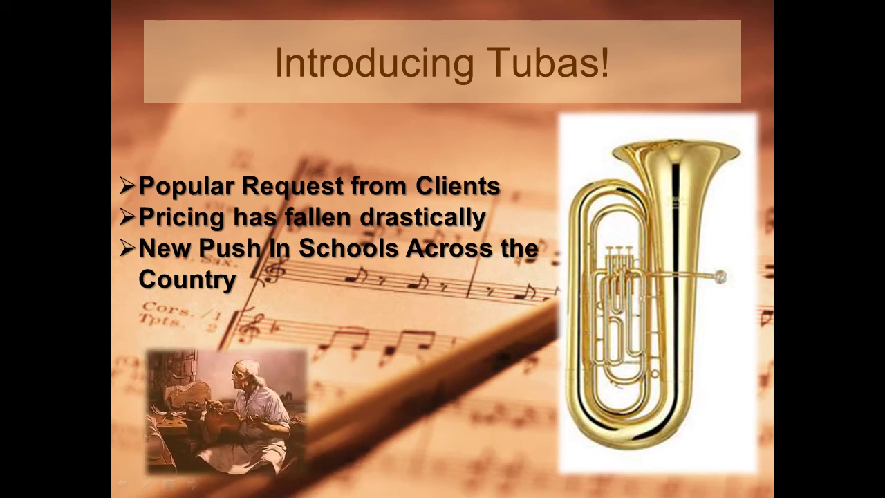
{"action": "key", "text": "space"}
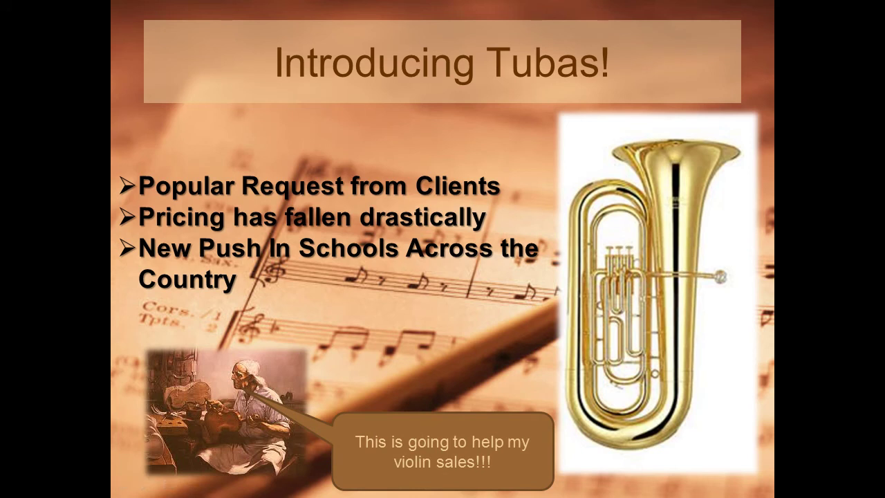
{"action": "key", "text": "Escape"}
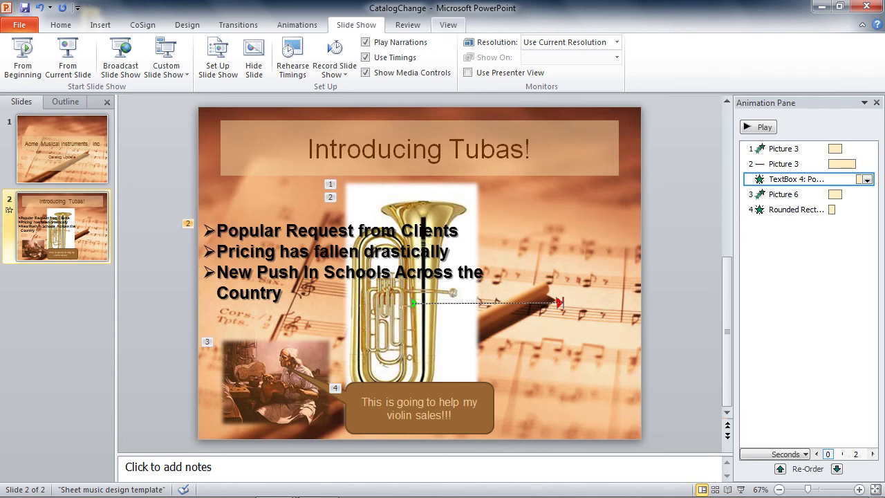
- Switch to the Presentation2 window and play the full animation sequence of slide 34 from its first effect
{"action": "left_click", "coordinate": [447, 25]}
{"action": "left_click", "coordinate": [555, 62]}
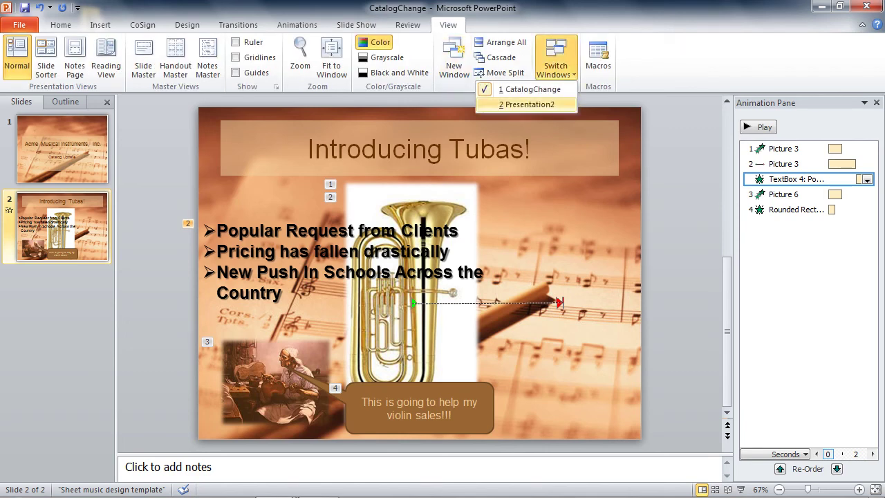
{"action": "left_click", "coordinate": [529, 103]}
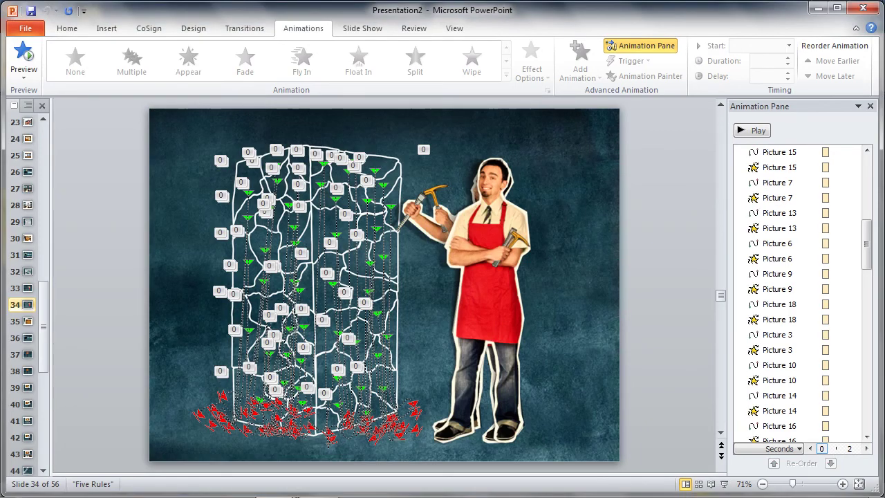
{"action": "left_click_drag", "start_coordinate": [866, 244], "coordinate": [866, 180]}
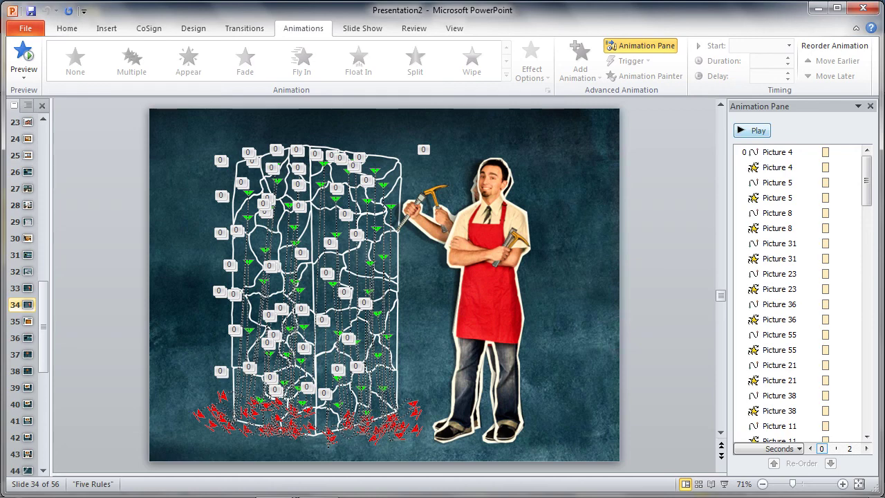
{"action": "left_click", "coordinate": [752, 130]}
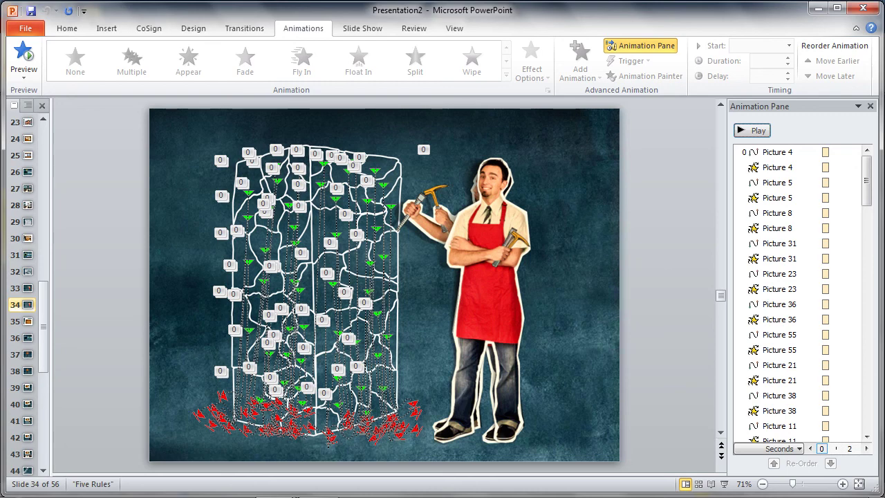
{"action": "key", "text": "space"}
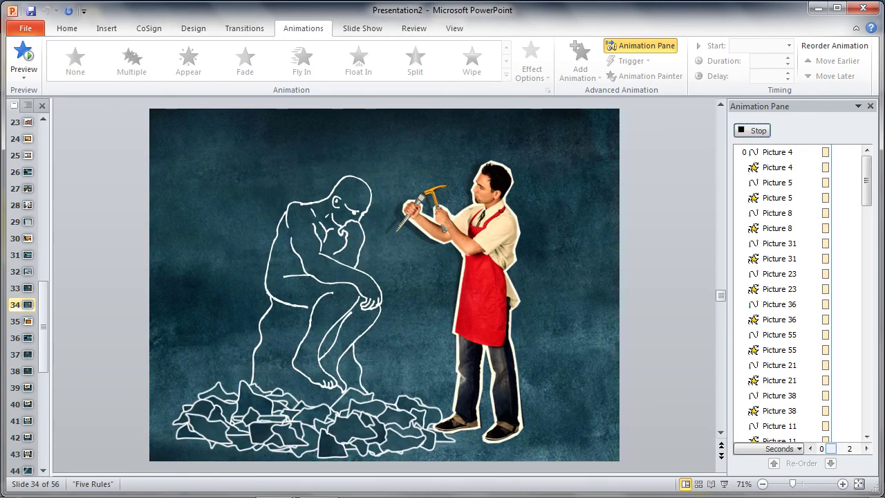